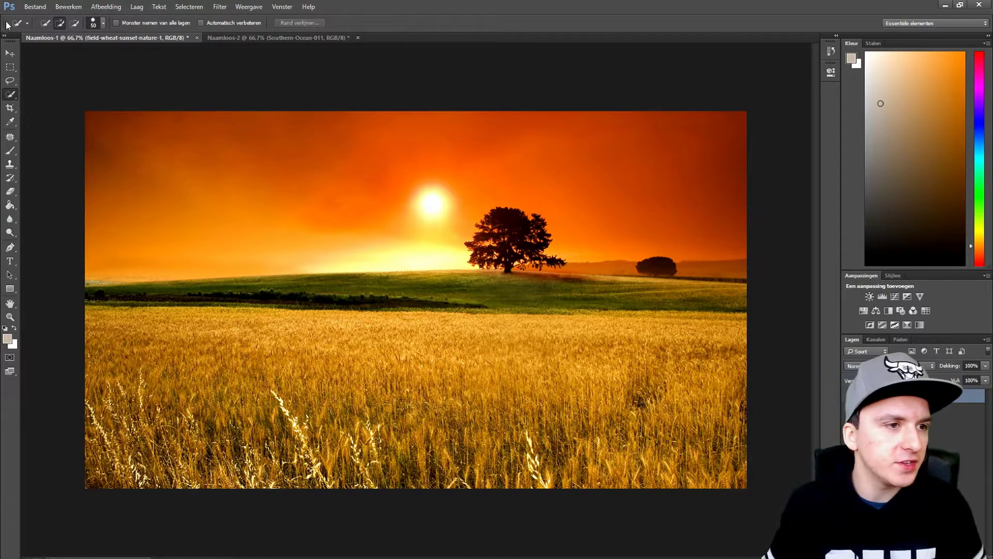
With the Move tool, bring the ocean photo from Naamloos-2 onto the Naamloos-1 wheat-field canvas
{"action": "left_click", "coordinate": [10, 53]}
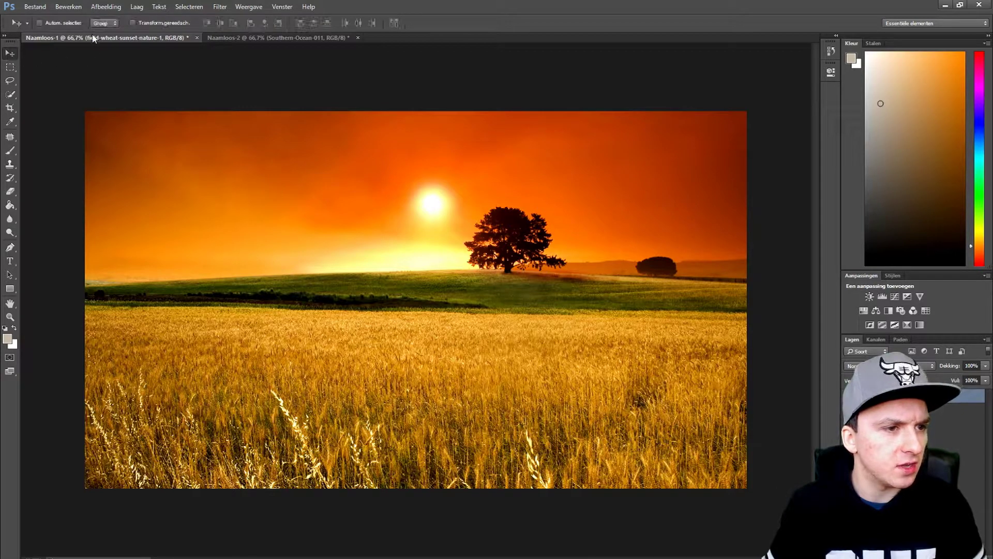
{"action": "left_click", "coordinate": [256, 38]}
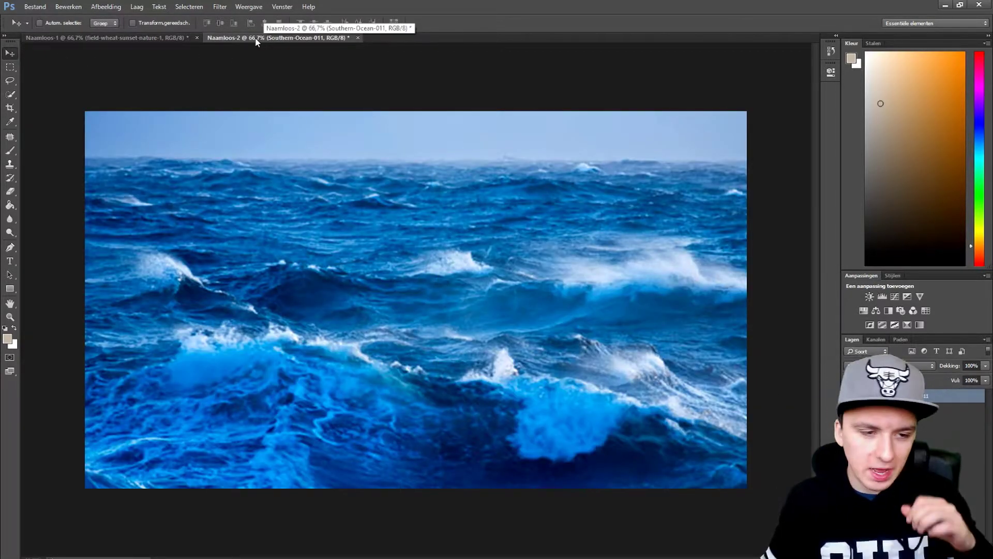
{"action": "left_click", "coordinate": [144, 38]}
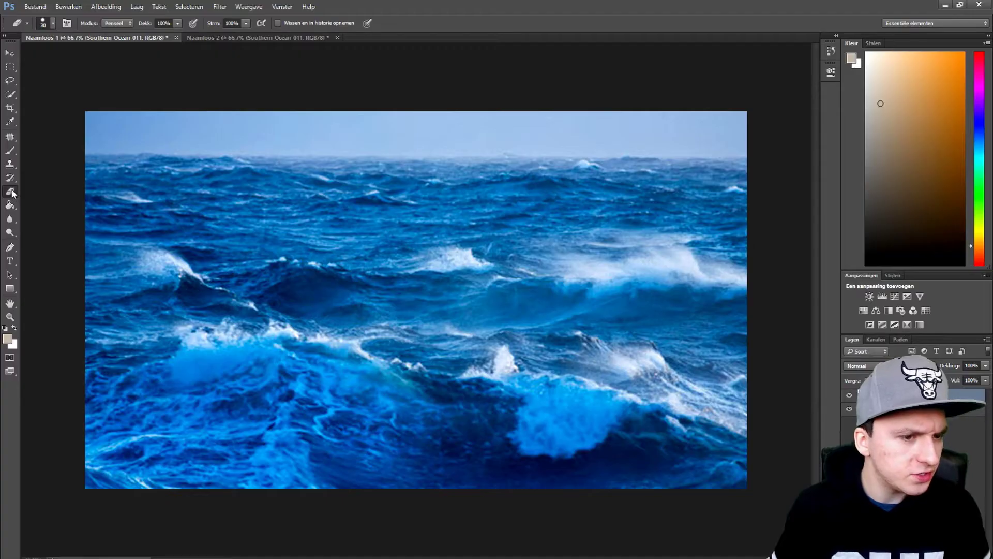
Pick the Eraser and rasterize the ocean smart-object layer
{"action": "left_click", "coordinate": [13, 192]}
{"action": "left_click", "coordinate": [414, 160]}
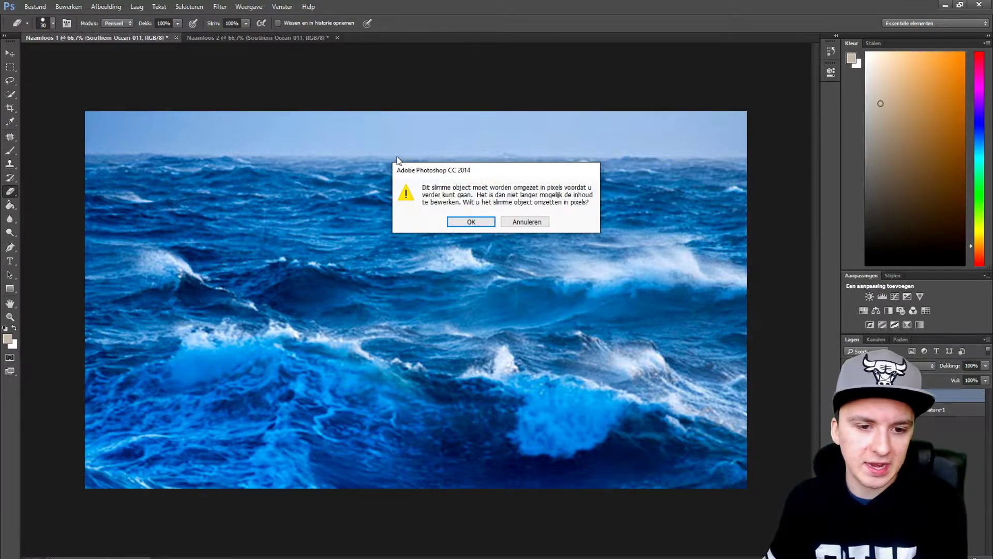
{"action": "key", "text": "Return"}
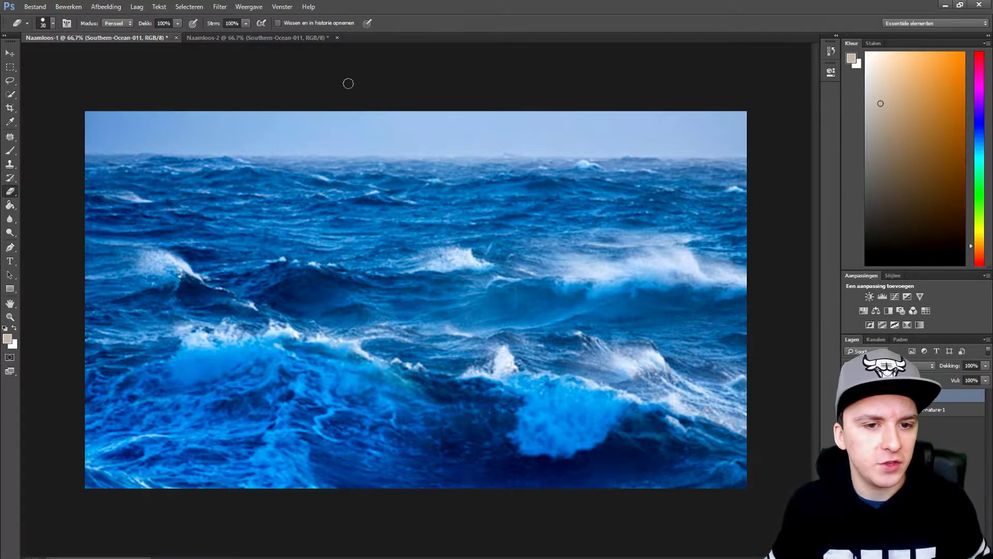
Set the eraser to 103 px, then undo the trial erasing back to full ocean
{"action": "left_click", "coordinate": [47, 26]}
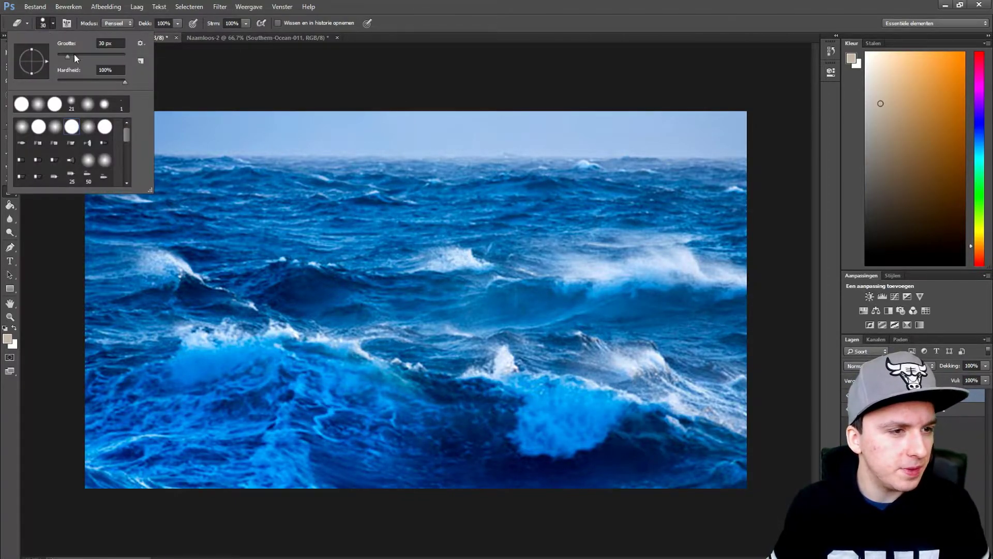
{"action": "left_click_drag", "start_coordinate": [73, 54], "coordinate": [86, 54]}
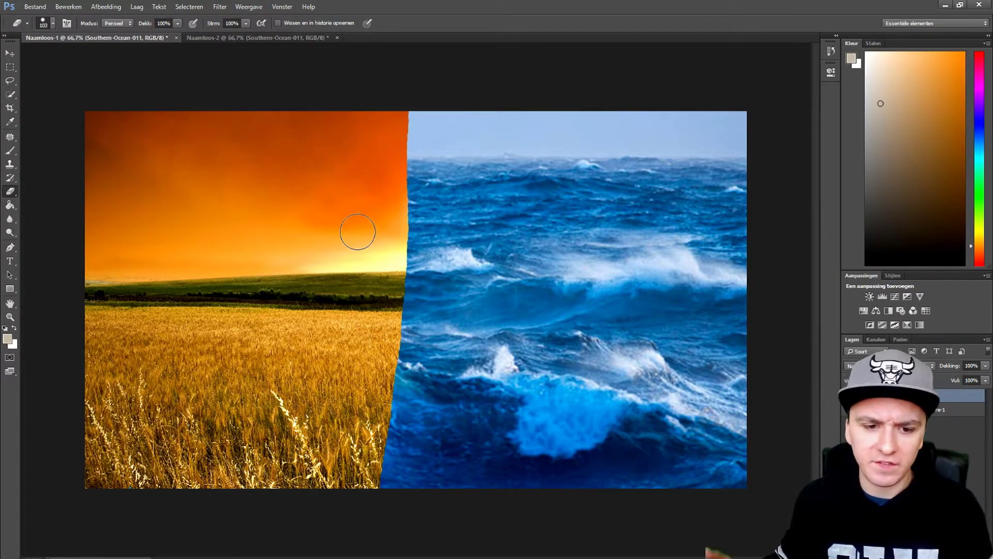
{"action": "key", "text": "ctrl+alt+z"}
{"action": "key", "text": "ctrl+alt+z"}
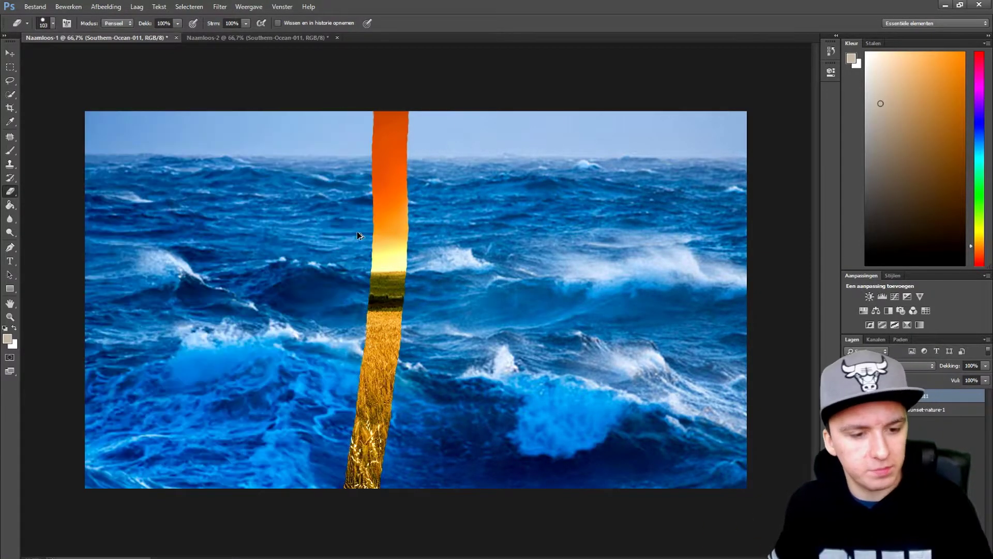
Set the eraser brush size (Grootte) to 469 px
{"action": "left_click", "coordinate": [44, 24]}
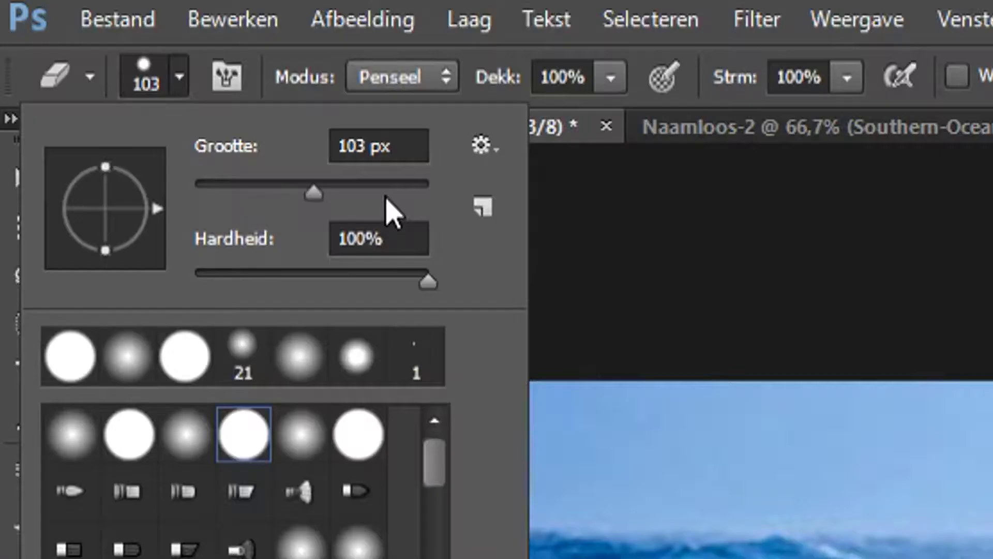
{"action": "left_click", "coordinate": [375, 186]}
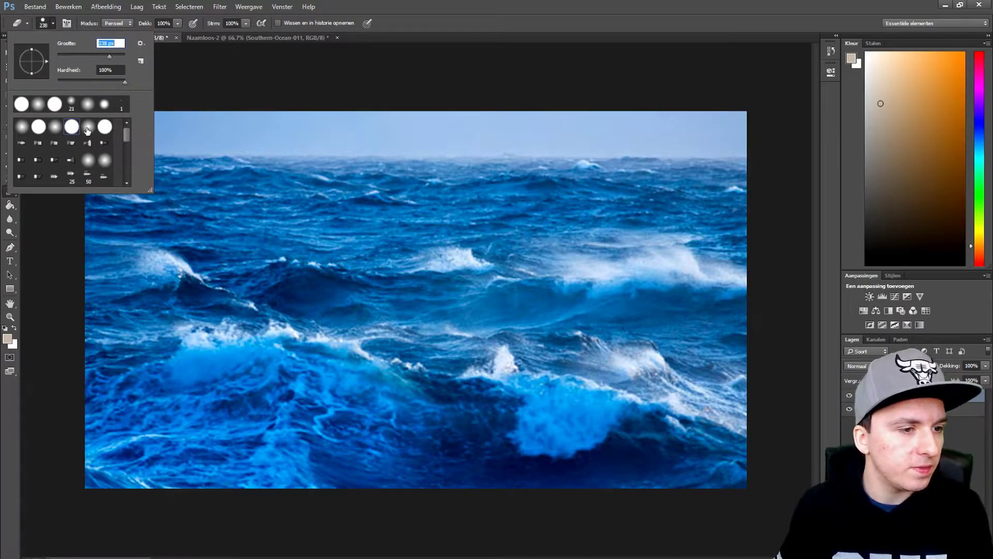
{"action": "type", "text": "469"}
{"action": "key", "text": "Return"}
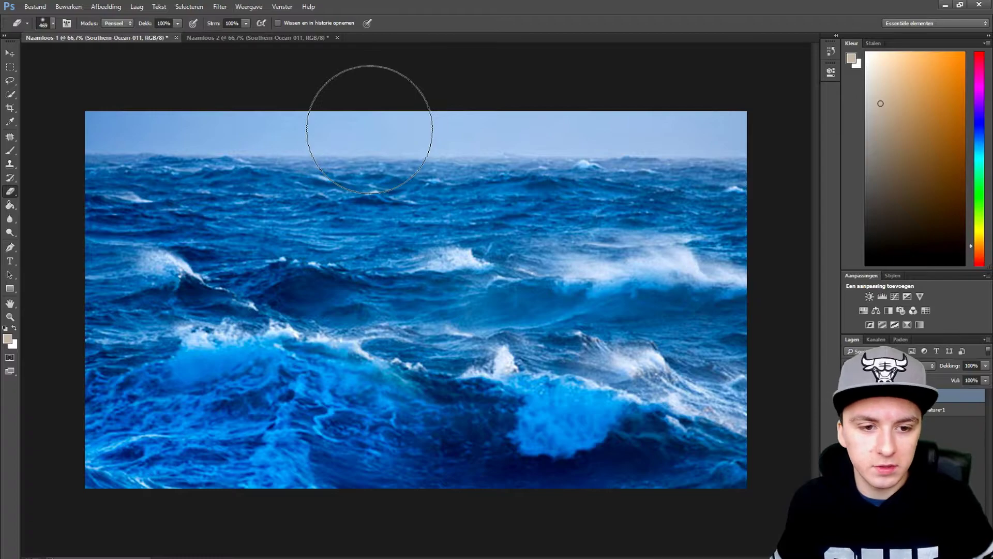
Erase a test stroke over the upper left sunset sky, then undo it
{"action": "left_click", "coordinate": [406, 126]}
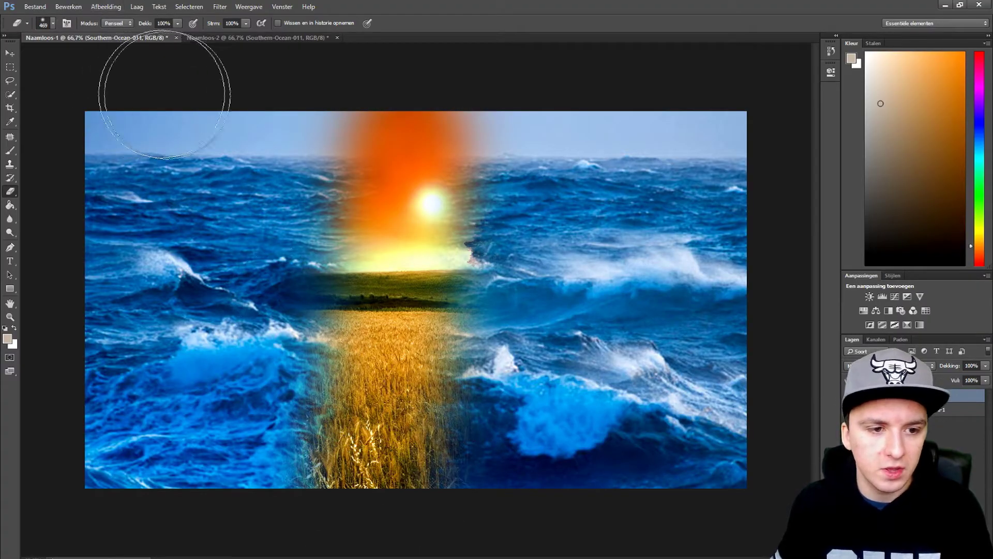
{"action": "mouse_move", "coordinate": [129, 123]}
{"action": "left_mouse_down"}
{"action": "mouse_move", "coordinate": [109, 139]}
{"action": "mouse_move", "coordinate": [226, 156]}
{"action": "mouse_move", "coordinate": [333, 107]}
{"action": "mouse_move", "coordinate": [173, 261]}
{"action": "mouse_move", "coordinate": [111, 373]}
{"action": "mouse_move", "coordinate": [101, 473]}
{"action": "mouse_move", "coordinate": [163, 377]}
{"action": "mouse_move", "coordinate": [197, 433]}
{"action": "mouse_move", "coordinate": [236, 337]}
{"action": "mouse_move", "coordinate": [290, 275]}
{"action": "mouse_move", "coordinate": [250, 456]}
{"action": "mouse_move", "coordinate": [292, 387]}
{"action": "mouse_move", "coordinate": [308, 265]}
{"action": "mouse_move", "coordinate": [323, 244]}
{"action": "mouse_move", "coordinate": [308, 397]}
{"action": "mouse_move", "coordinate": [217, 440]}
{"action": "left_mouse_up"}
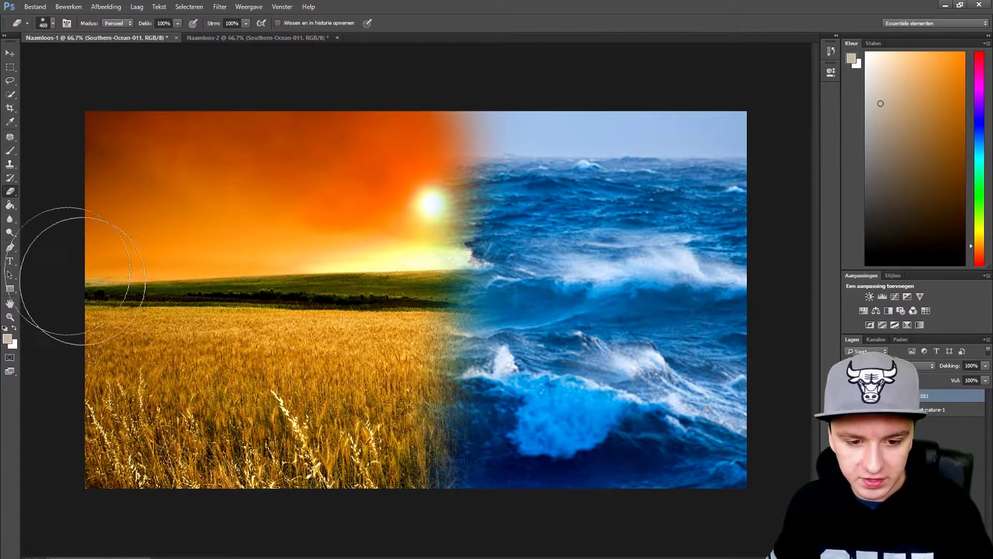
{"action": "key", "text": "ctrl+z"}
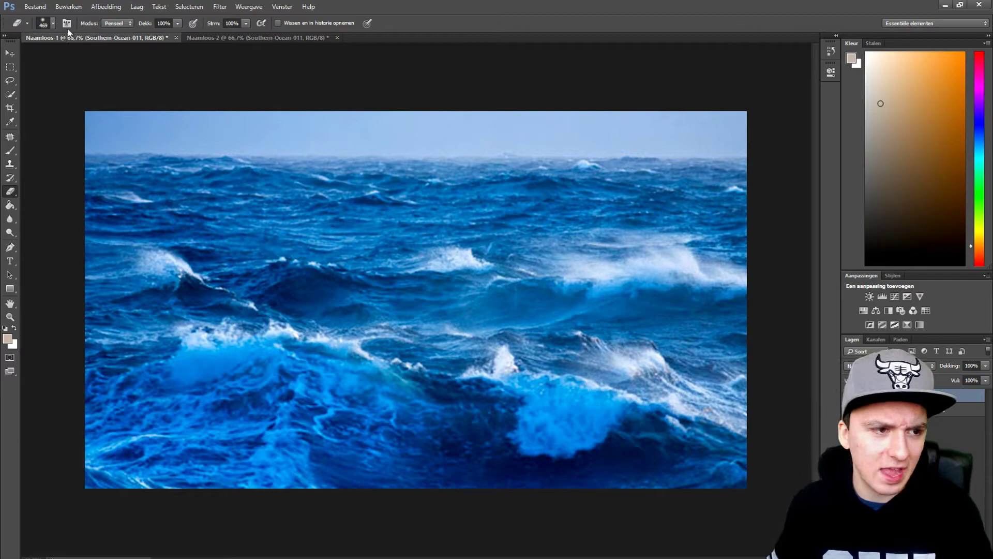
Make the eraser 0% hardness and erase the left side to reveal wheat field and sunset sky
{"action": "left_click", "coordinate": [52, 23]}
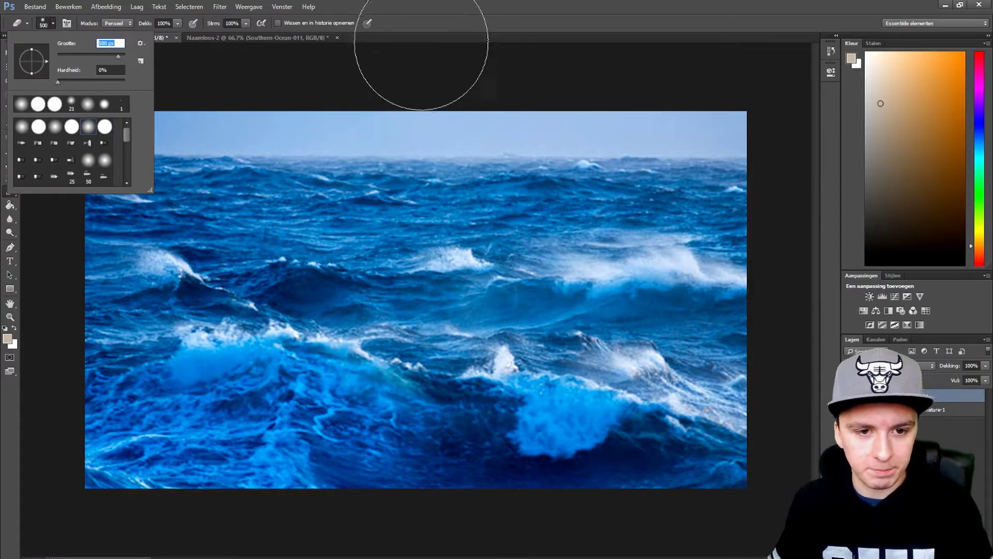
{"action": "left_click", "coordinate": [421, 11]}
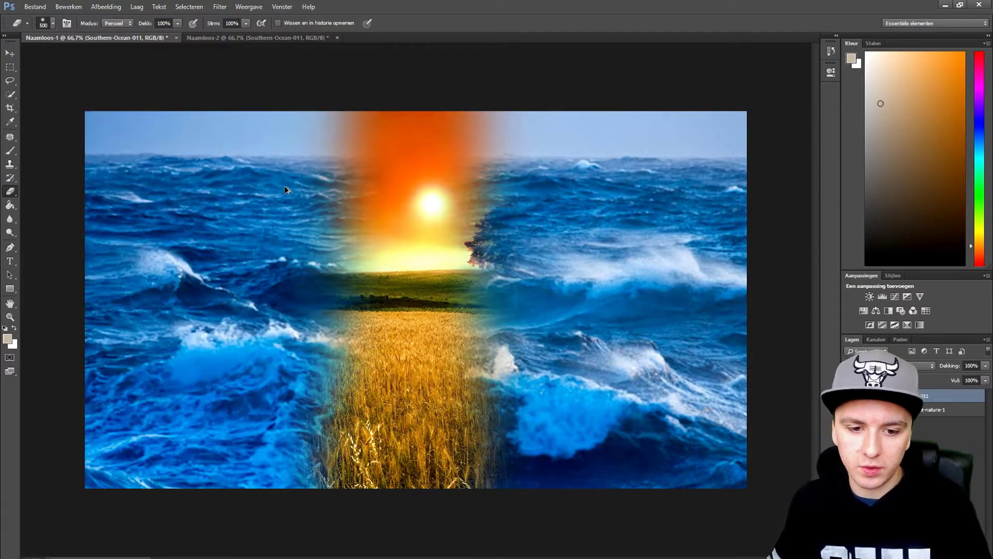
{"action": "mouse_move", "coordinate": [369, 94]}
{"action": "left_mouse_down"}
{"action": "mouse_move", "coordinate": [355, 189]}
{"action": "mouse_move", "coordinate": [363, 504]}
{"action": "left_mouse_up"}
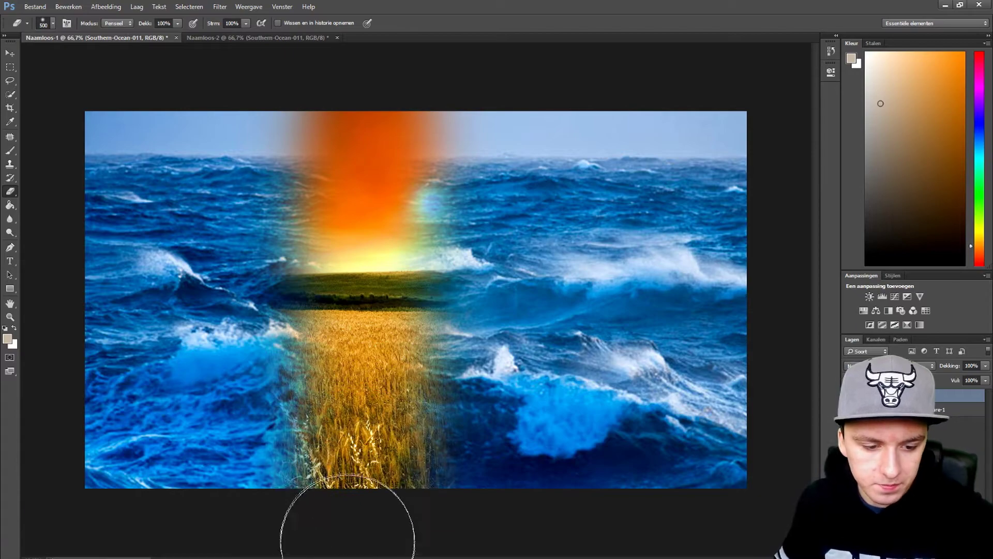
{"action": "mouse_move", "coordinate": [117, 107]}
{"action": "left_mouse_down"}
{"action": "mouse_move", "coordinate": [286, 128]}
{"action": "mouse_move", "coordinate": [190, 193]}
{"action": "mouse_move", "coordinate": [155, 360]}
{"action": "mouse_move", "coordinate": [128, 404]}
{"action": "mouse_move", "coordinate": [98, 261]}
{"action": "mouse_move", "coordinate": [203, 268]}
{"action": "mouse_move", "coordinate": [326, 216]}
{"action": "mouse_move", "coordinate": [294, 478]}
{"action": "mouse_move", "coordinate": [309, 393]}
{"action": "mouse_move", "coordinate": [206, 417]}
{"action": "mouse_move", "coordinate": [199, 442]}
{"action": "mouse_move", "coordinate": [233, 456]}
{"action": "mouse_move", "coordinate": [239, 373]}
{"action": "mouse_move", "coordinate": [302, 476]}
{"action": "mouse_move", "coordinate": [347, 351]}
{"action": "mouse_move", "coordinate": [366, 135]}
{"action": "left_mouse_up"}
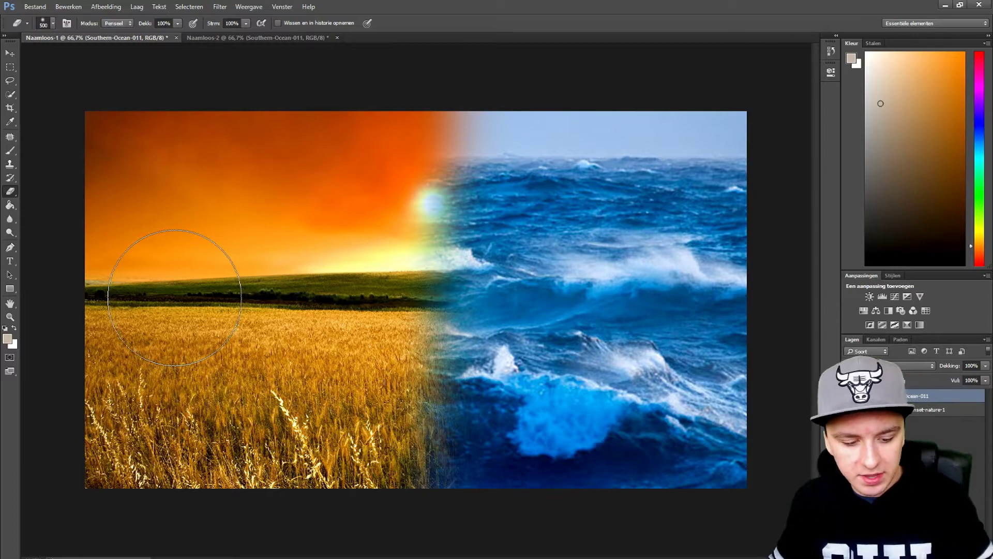
Undo back to full ocean and resize the eraser to about 846 px
{"action": "key", "text": "ctrl+alt+z"}
{"action": "key", "text": "ctrl+alt+z"}
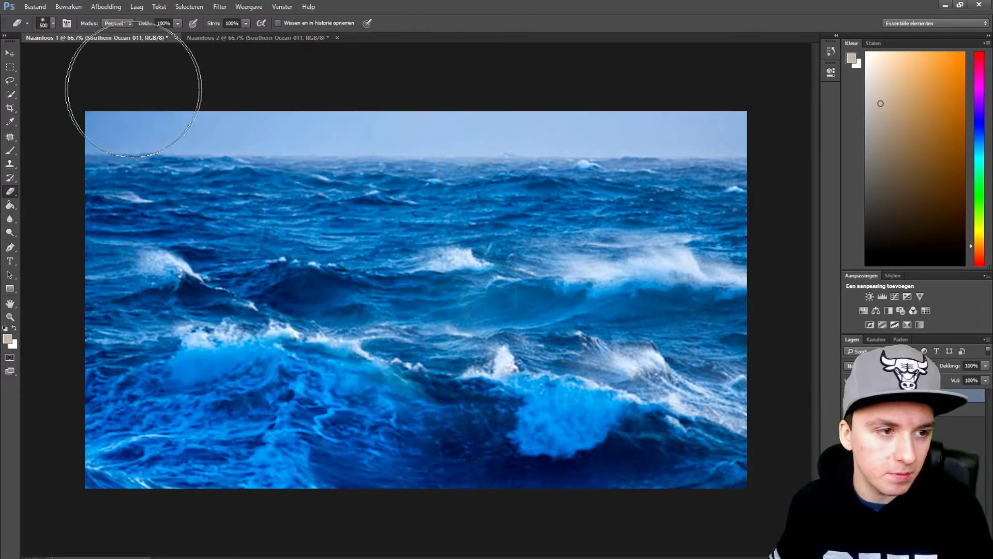
{"action": "left_click", "coordinate": [44, 28]}
{"action": "left_click_drag", "start_coordinate": [108, 56], "coordinate": [120, 59]}
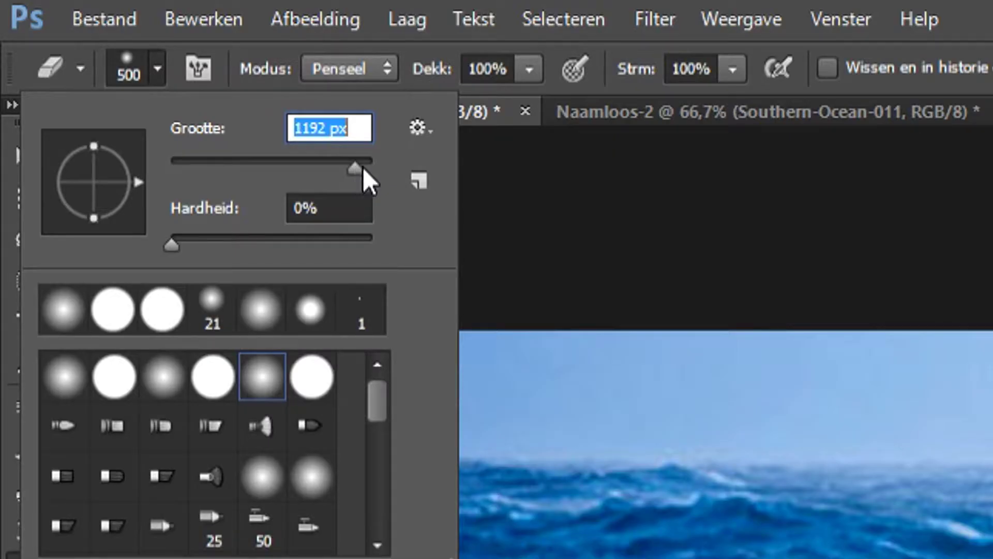
{"action": "left_click_drag", "start_coordinate": [364, 171], "coordinate": [354, 172]}
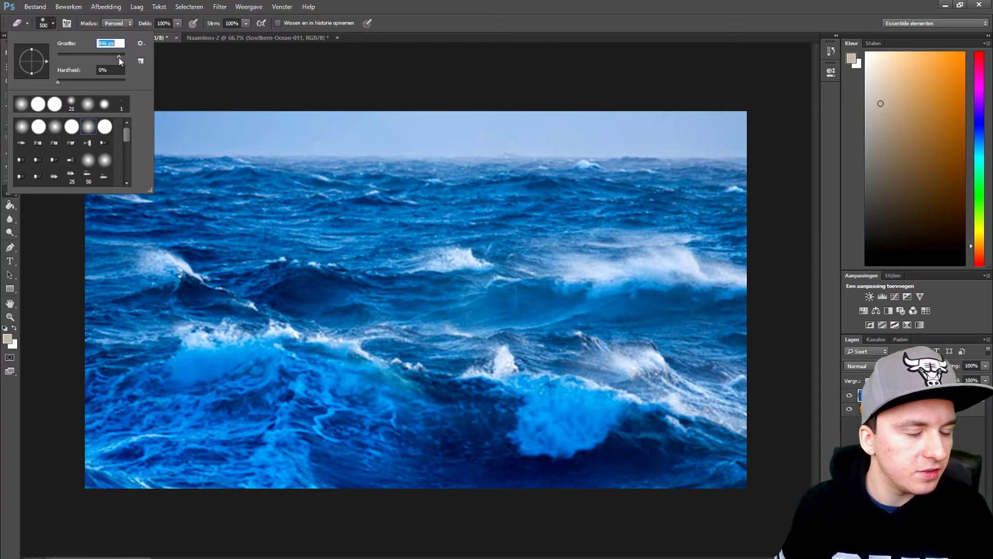
{"action": "left_click", "coordinate": [441, 46]}
Re-erase the left side with wide soft strokes, undoing and retrying until the seam is smooth
{"action": "mouse_move", "coordinate": [193, 138]}
{"action": "left_mouse_down"}
{"action": "mouse_move", "coordinate": [177, 196]}
{"action": "mouse_move", "coordinate": [184, 372]}
{"action": "mouse_move", "coordinate": [156, 373]}
{"action": "mouse_move", "coordinate": [158, 158]}
{"action": "mouse_move", "coordinate": [222, 148]}
{"action": "mouse_move", "coordinate": [244, 499]}
{"action": "mouse_move", "coordinate": [303, 149]}
{"action": "mouse_move", "coordinate": [324, 178]}
{"action": "mouse_move", "coordinate": [328, 554]}
{"action": "mouse_move", "coordinate": [333, 321]}
{"action": "mouse_move", "coordinate": [369, 117]}
{"action": "left_mouse_up"}
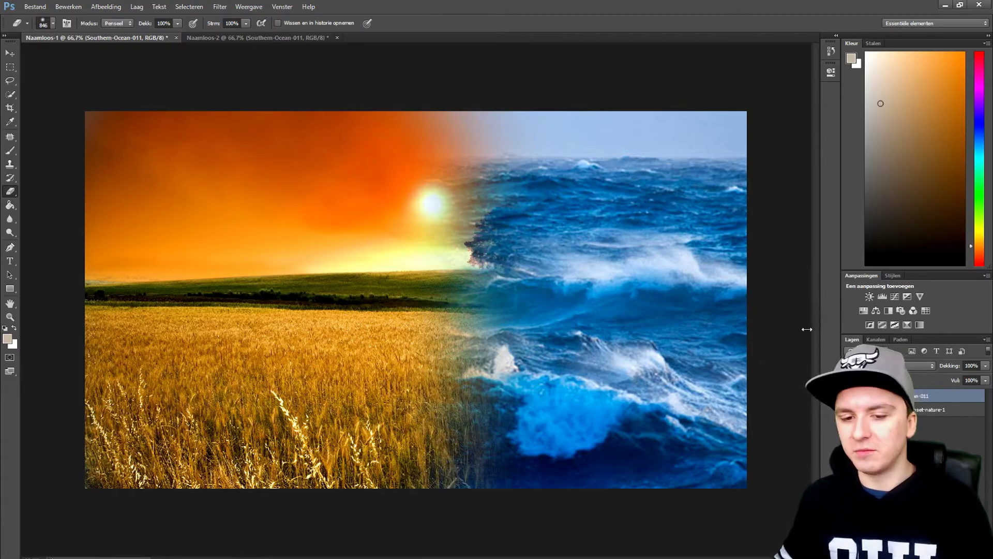
{"action": "key", "text": "ctrl+z"}
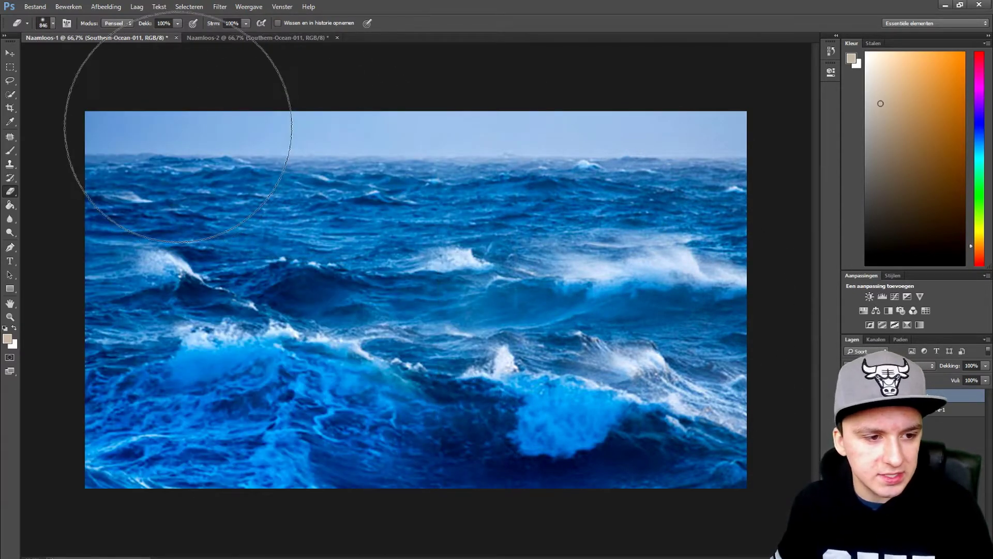
{"action": "mouse_move", "coordinate": [177, 44]}
{"action": "left_mouse_down"}
{"action": "mouse_move", "coordinate": [170, 517]}
{"action": "mouse_move", "coordinate": [152, 90]}
{"action": "mouse_move", "coordinate": [199, 556]}
{"action": "mouse_move", "coordinate": [228, 222]}
{"action": "mouse_move", "coordinate": [266, 238]}
{"action": "mouse_move", "coordinate": [280, 489]}
{"action": "mouse_move", "coordinate": [324, 99]}
{"action": "mouse_move", "coordinate": [307, 541]}
{"action": "left_mouse_up"}
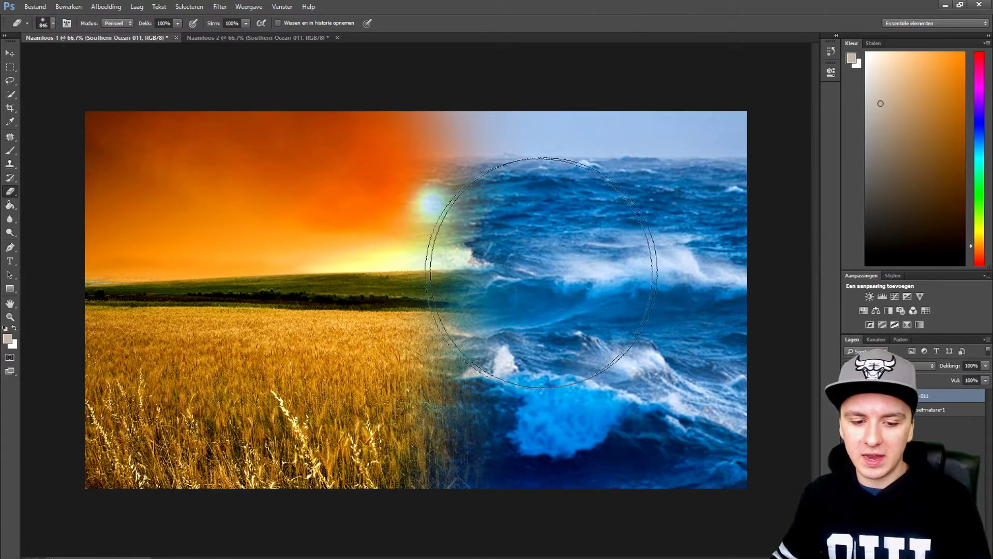
{"action": "mouse_move", "coordinate": [540, 273]}
{"action": "left_mouse_down"}
{"action": "mouse_move", "coordinate": [474, 240]}
{"action": "mouse_move", "coordinate": [406, 130]}
{"action": "mouse_move", "coordinate": [350, 140]}
{"action": "mouse_move", "coordinate": [351, 461]}
{"action": "left_mouse_up"}
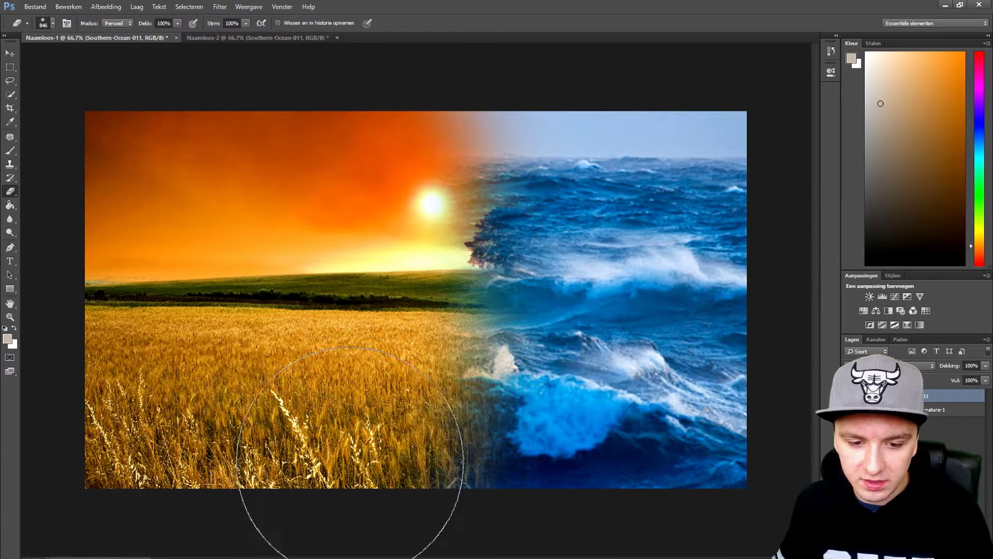
{"action": "key", "text": "ctrl+alt+z"}
{"action": "key", "text": "ctrl+alt+z"}
{"action": "key", "text": "ctrl+alt+z"}
{"action": "mouse_move", "coordinate": [233, 122]}
{"action": "left_mouse_down"}
{"action": "mouse_move", "coordinate": [155, 422]}
{"action": "mouse_move", "coordinate": [243, 323]}
{"action": "mouse_move", "coordinate": [299, 507]}
{"action": "left_mouse_up"}
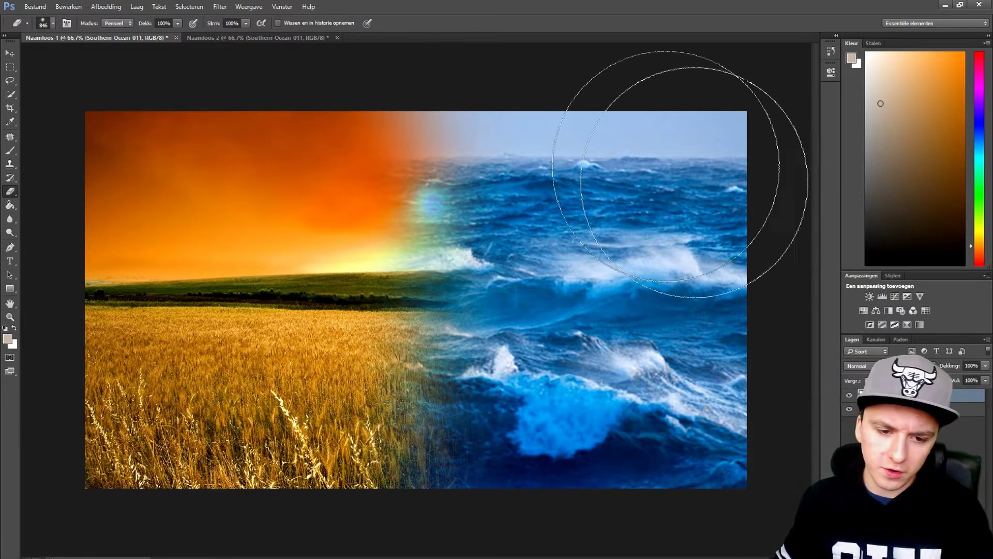
{"action": "key", "text": "ctrl+alt+z"}
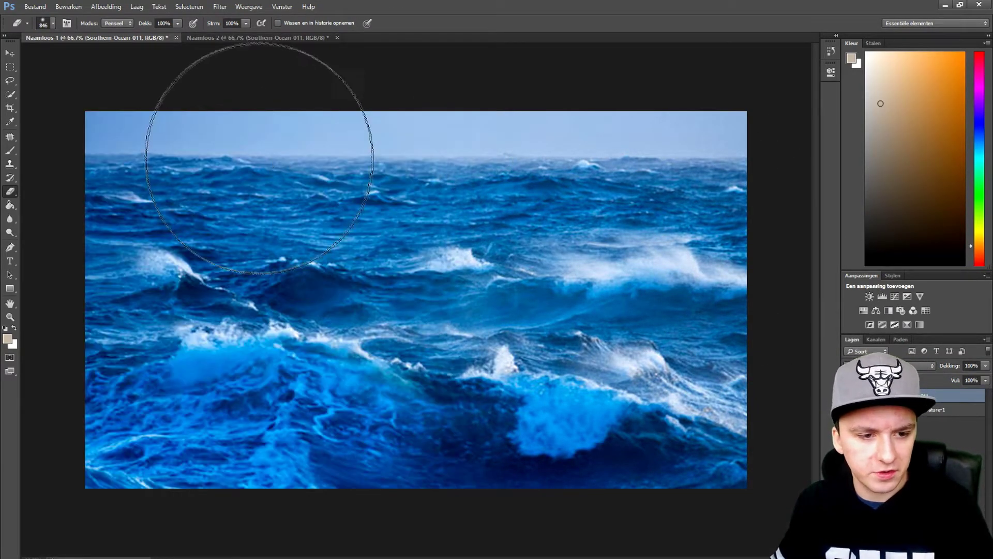
{"action": "mouse_move", "coordinate": [255, 124]}
{"action": "left_mouse_down"}
{"action": "mouse_move", "coordinate": [188, 106]}
{"action": "mouse_move", "coordinate": [67, 433]}
{"action": "mouse_move", "coordinate": [124, 290]}
{"action": "mouse_move", "coordinate": [195, 532]}
{"action": "mouse_move", "coordinate": [244, 88]}
{"action": "mouse_move", "coordinate": [228, 558]}
{"action": "mouse_move", "coordinate": [266, 135]}
{"action": "mouse_move", "coordinate": [262, 442]}
{"action": "left_mouse_up"}
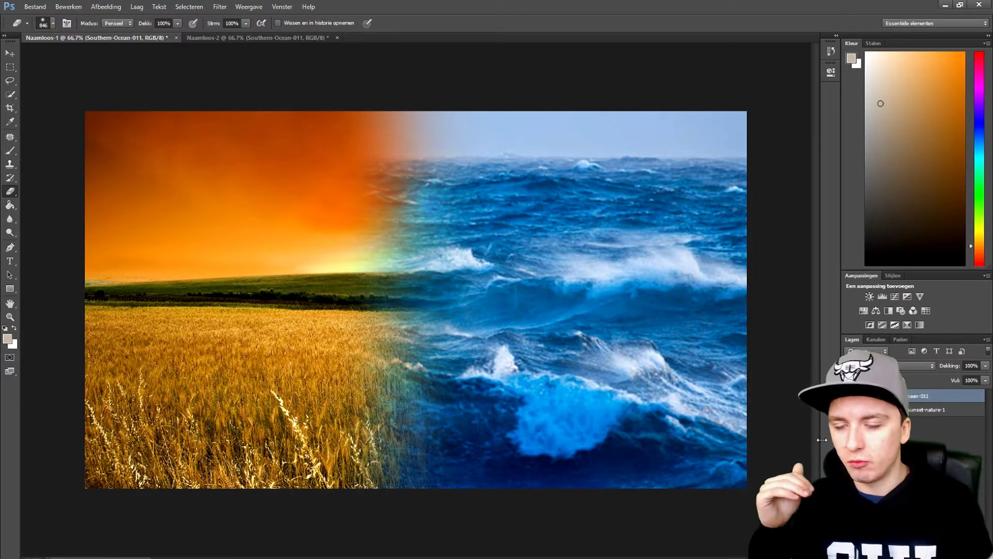
Select the Paint Bucket tool from the Verloop/Emmertje tool group
{"action": "left_click", "coordinate": [10, 207]}
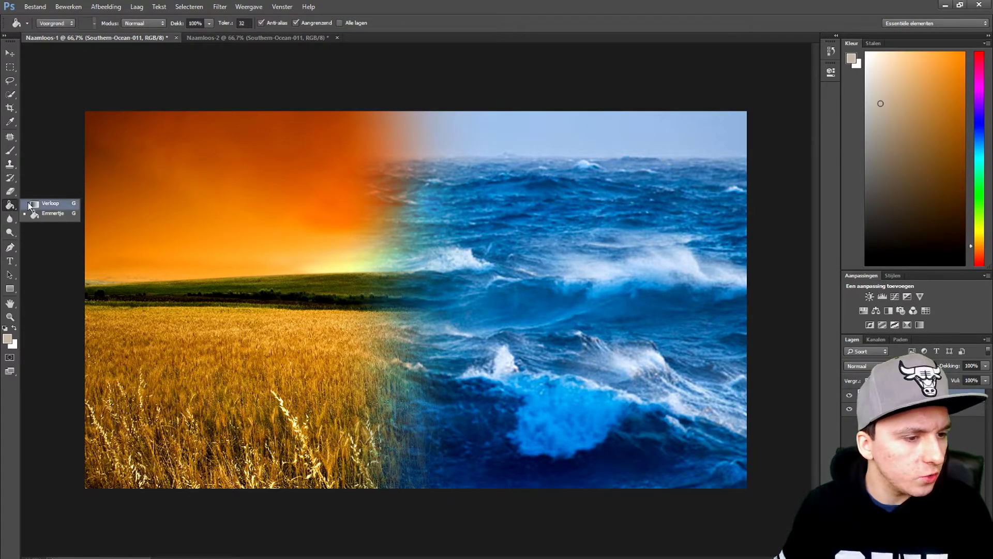
{"action": "left_click", "coordinate": [34, 213]}
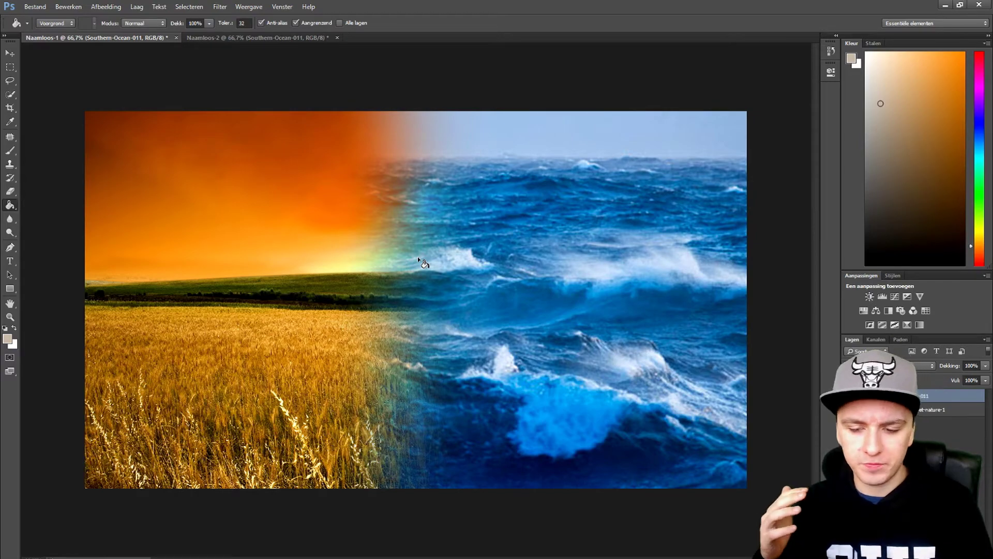